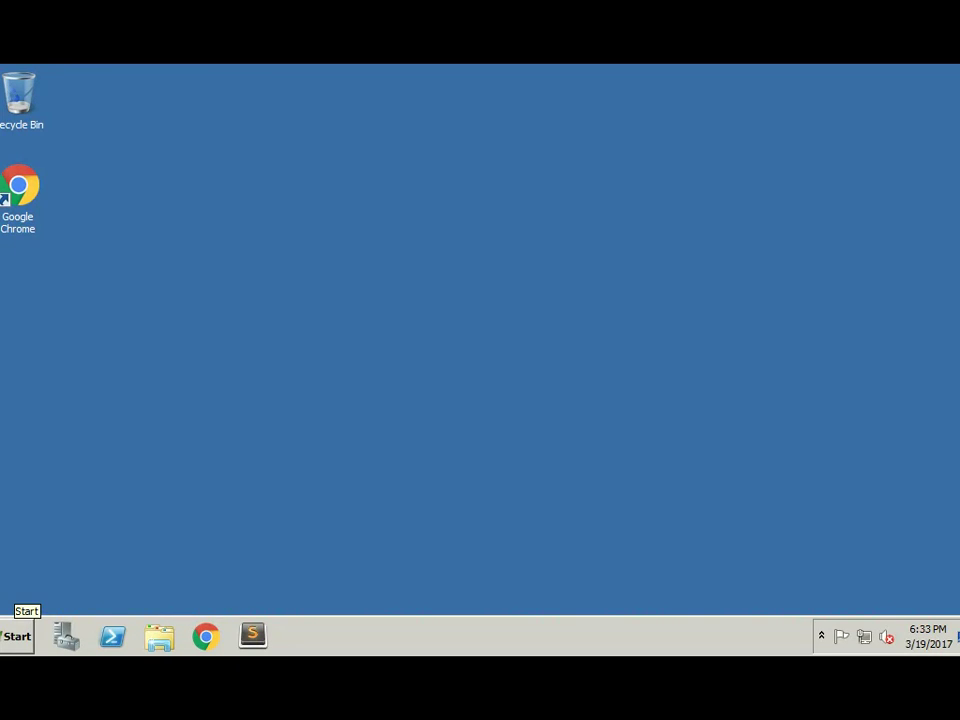
Open Active Directory Users and Computers and display the Users container of the techlecture.com domain.
left_click(17, 636)
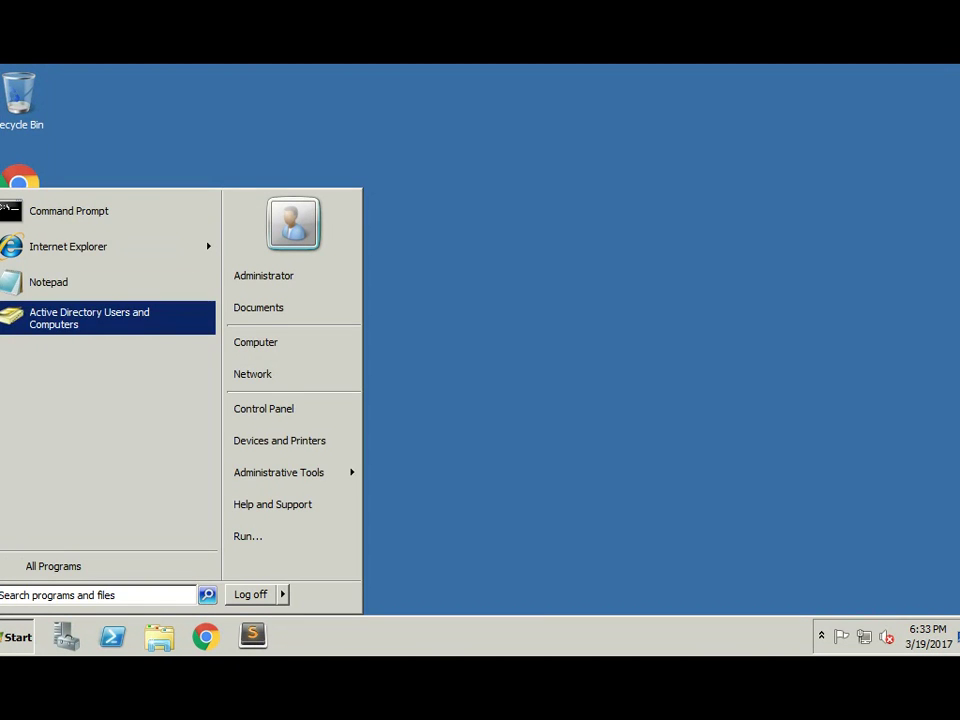
left_click(90, 595)
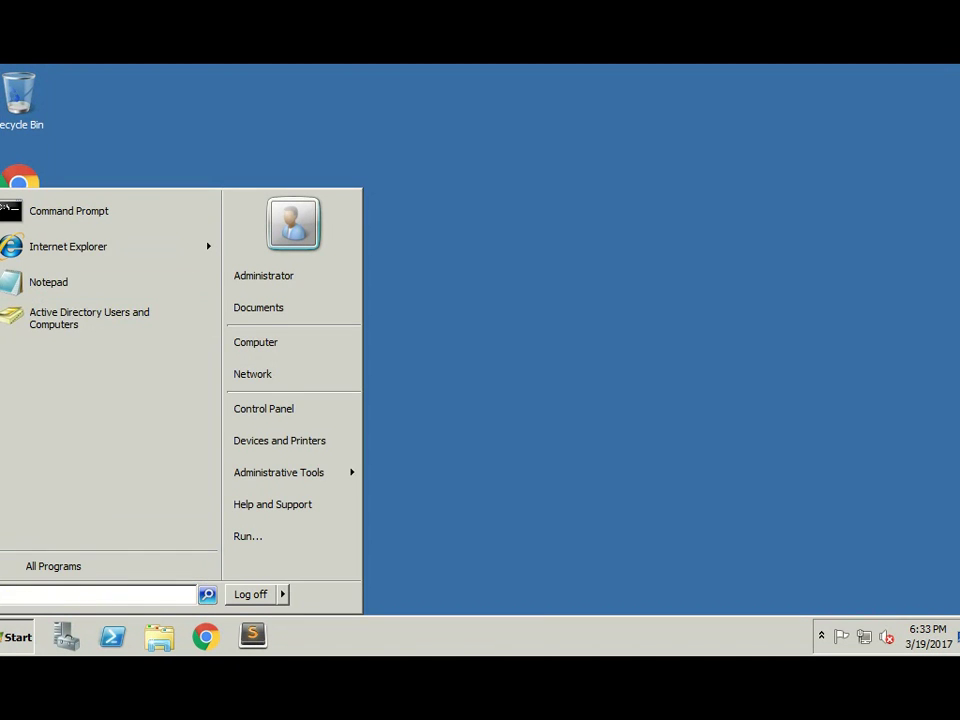
type("us")
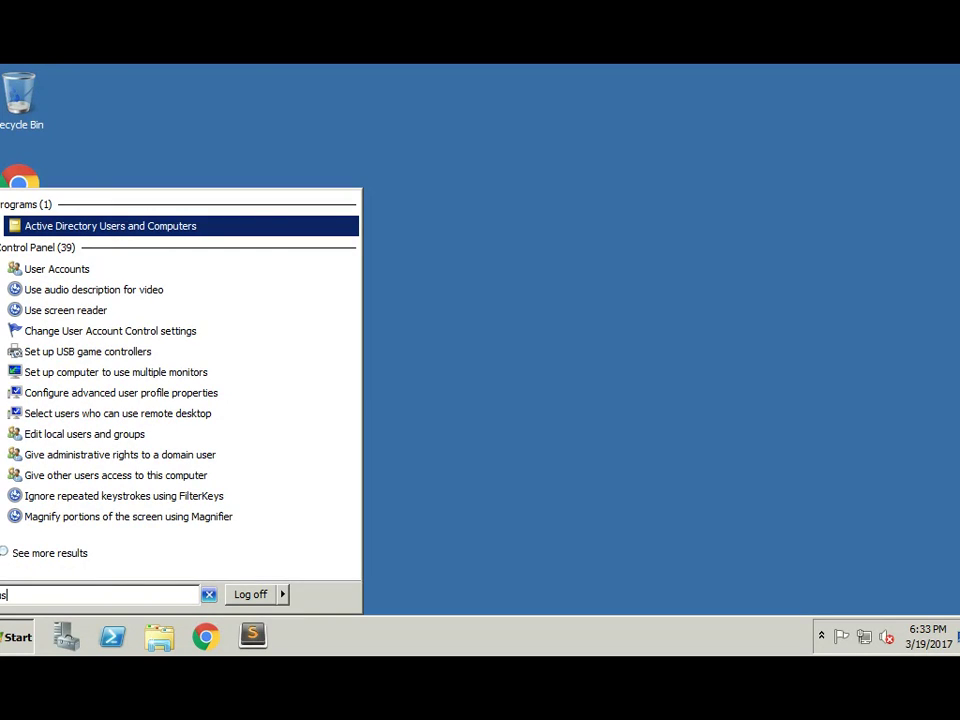
key("Return")
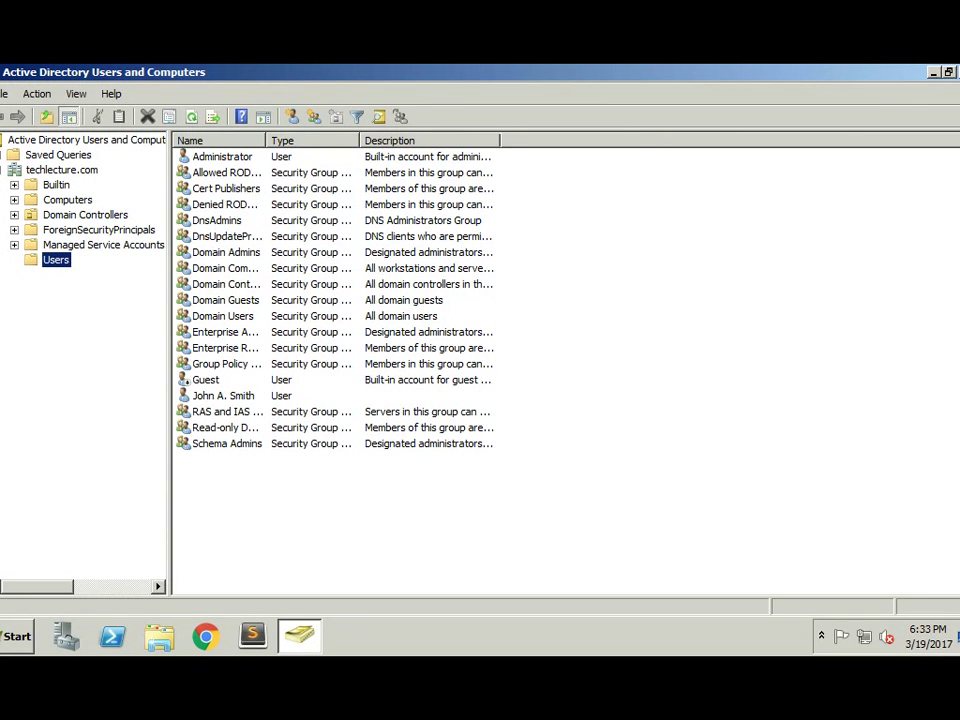
left_click(62, 170)
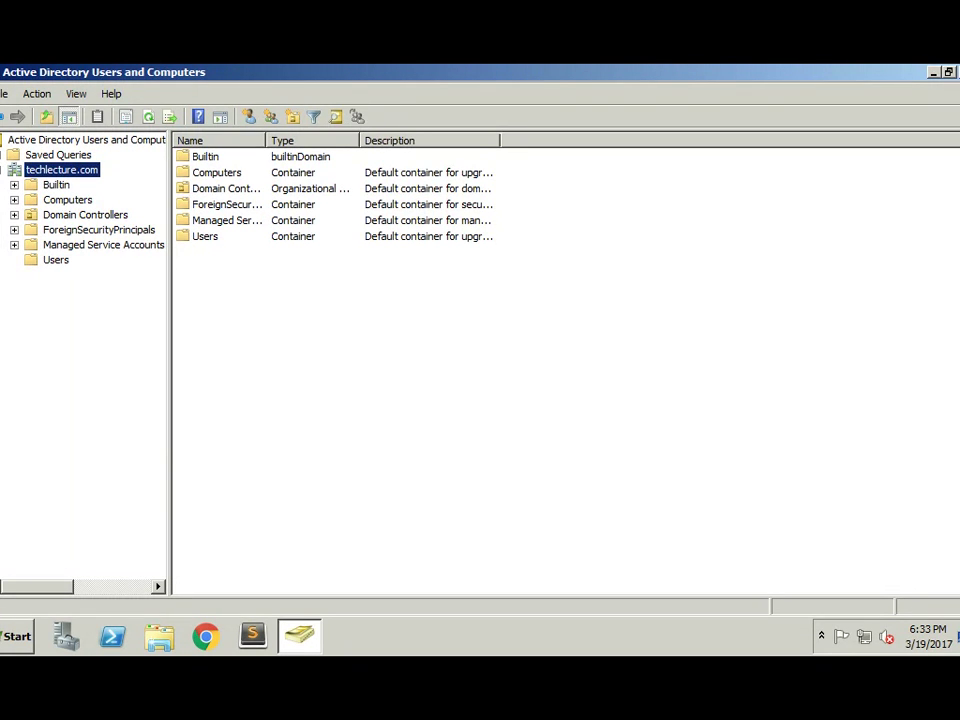
left_click(56, 260)
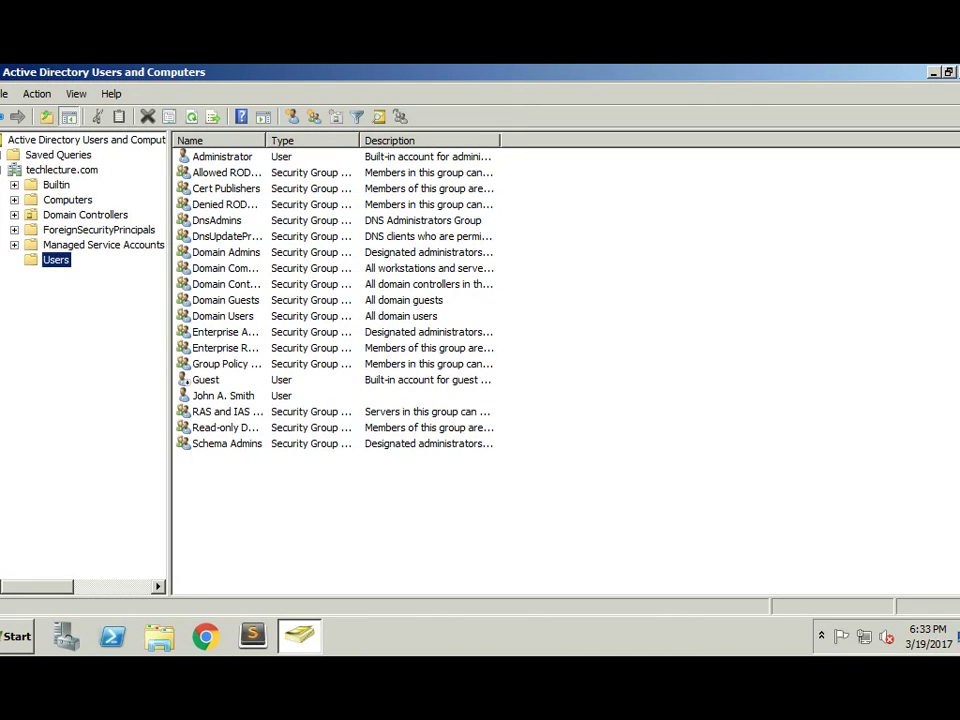
Select the regular user account listed just below Guest in the Users container.
left_click_drag(285, 535, 255, 155)
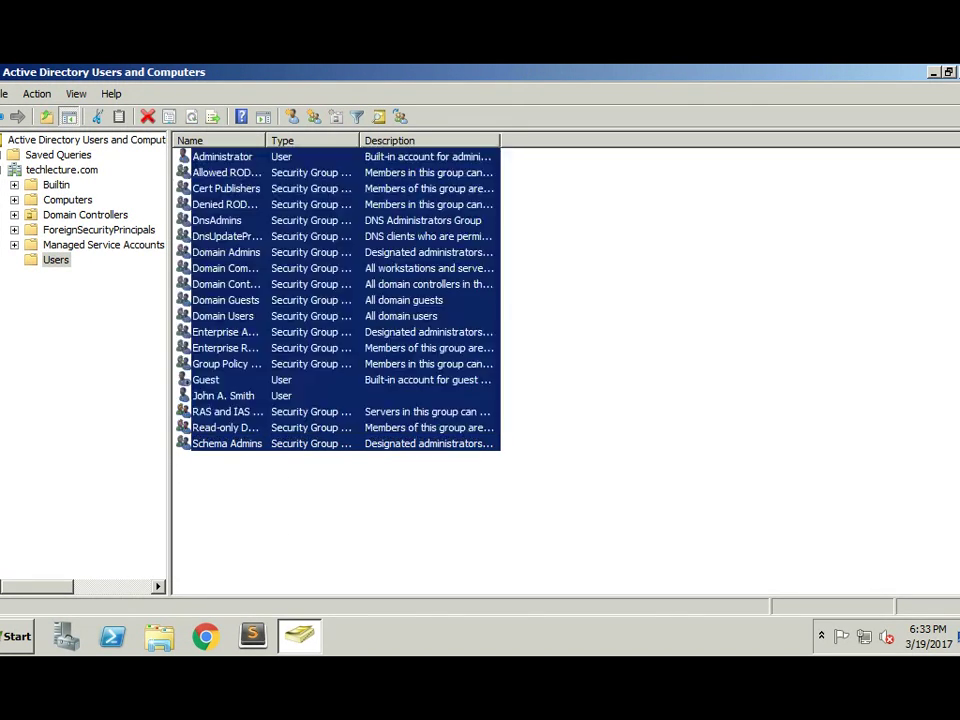
left_click(285, 510)
left_click(224, 396)
left_click(222, 157)
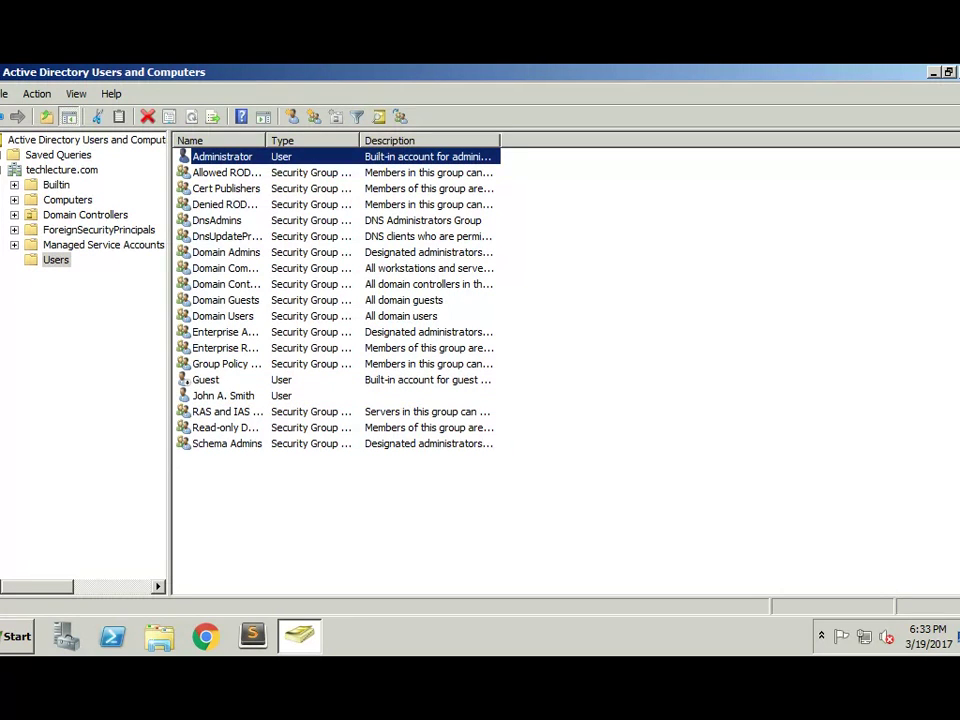
left_click(224, 396)
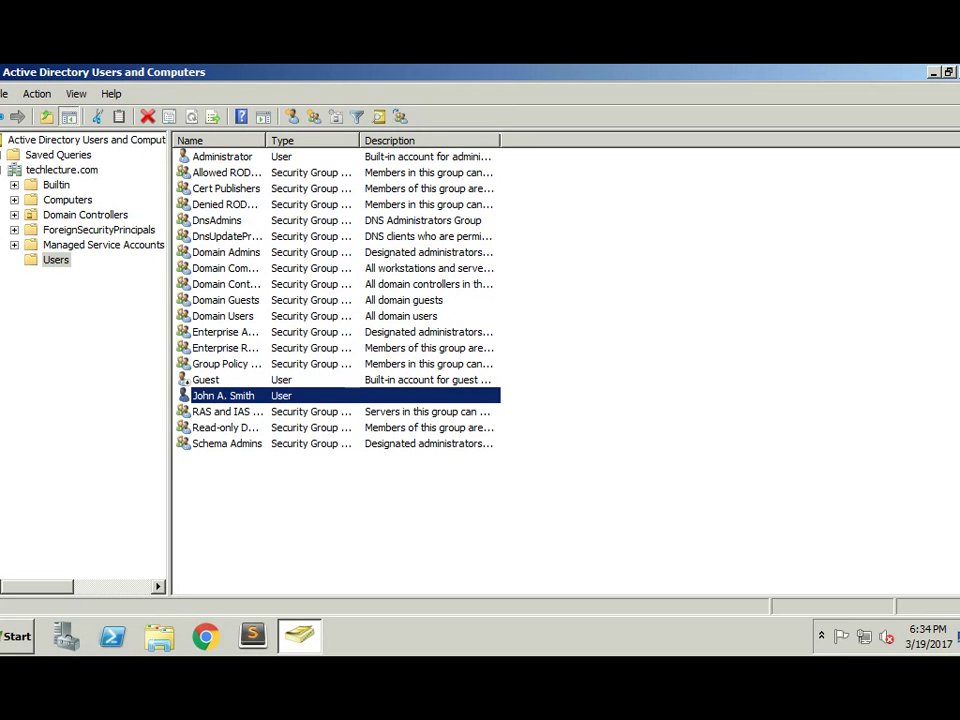
right_click(262, 393)
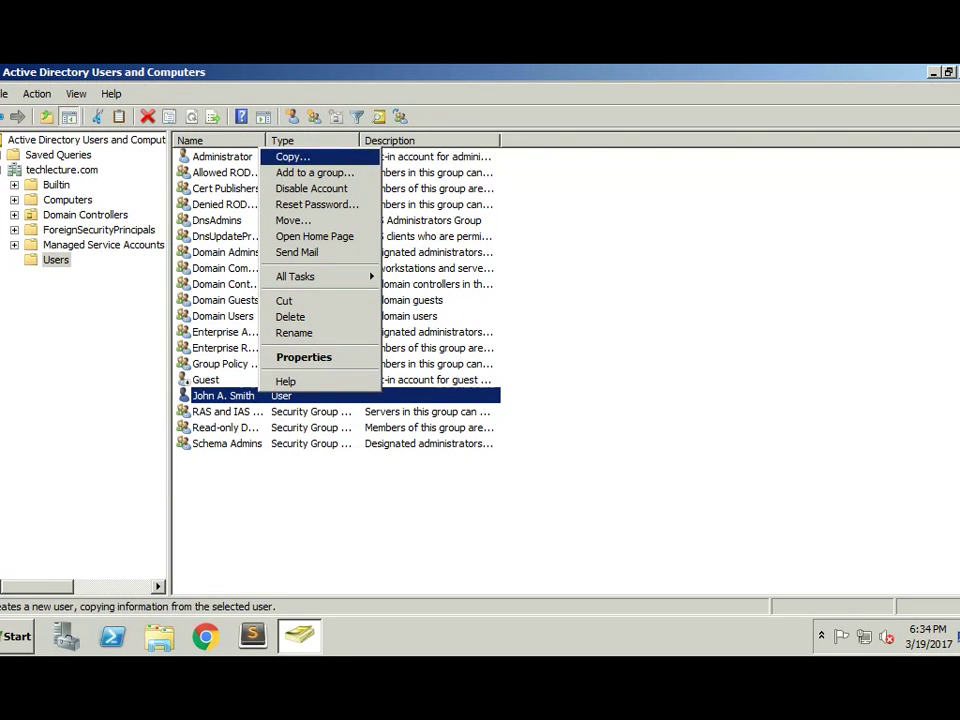
left_click(315, 173)
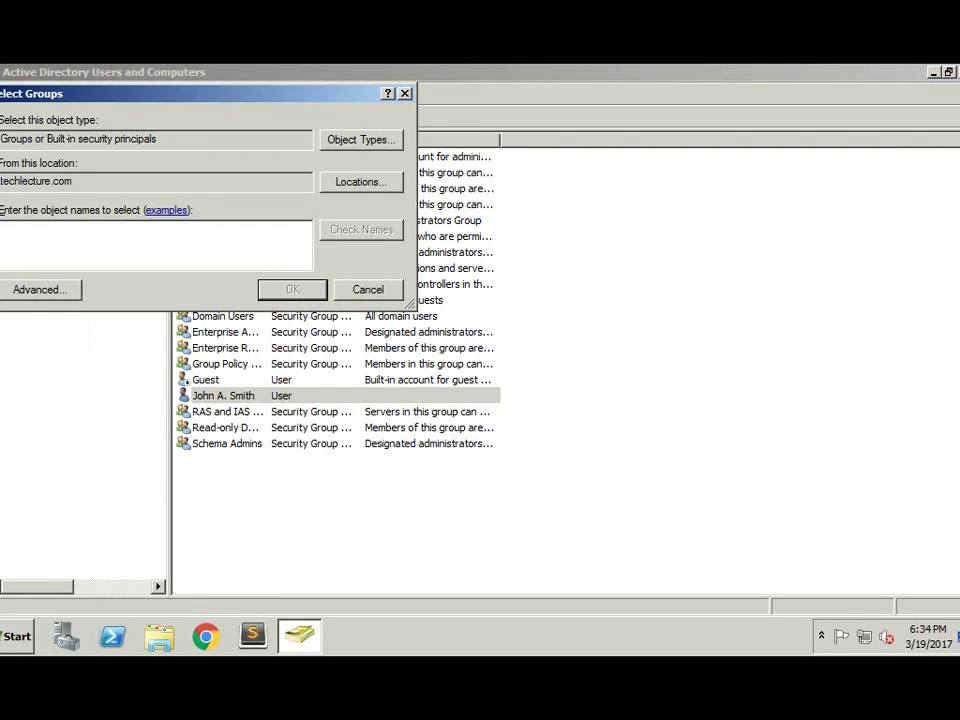
key("Escape")
key("shift+F10")
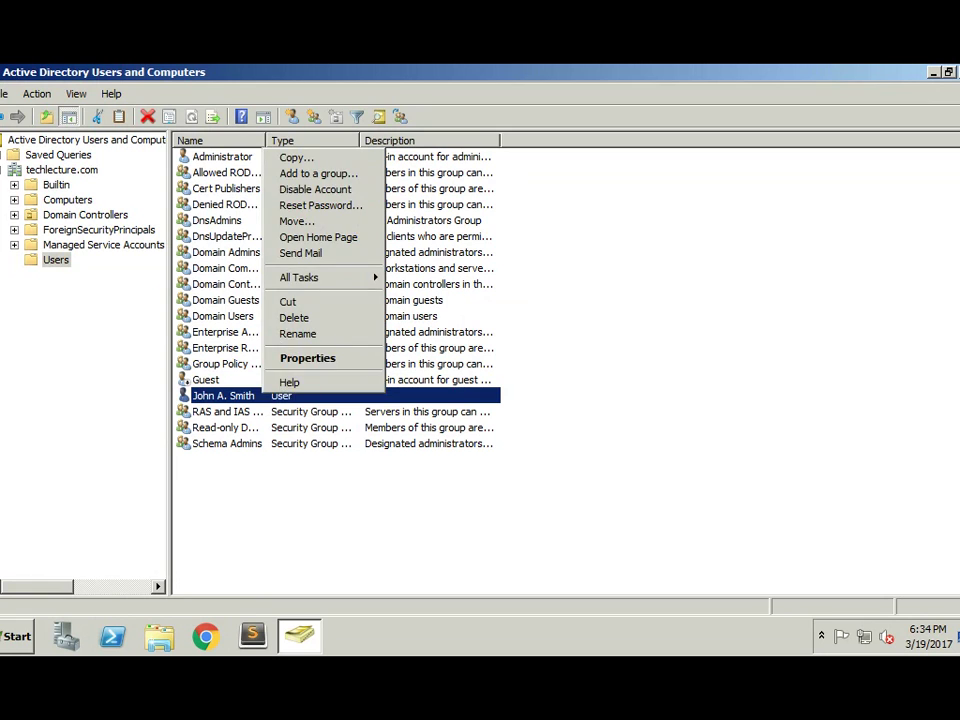
key("Escape")
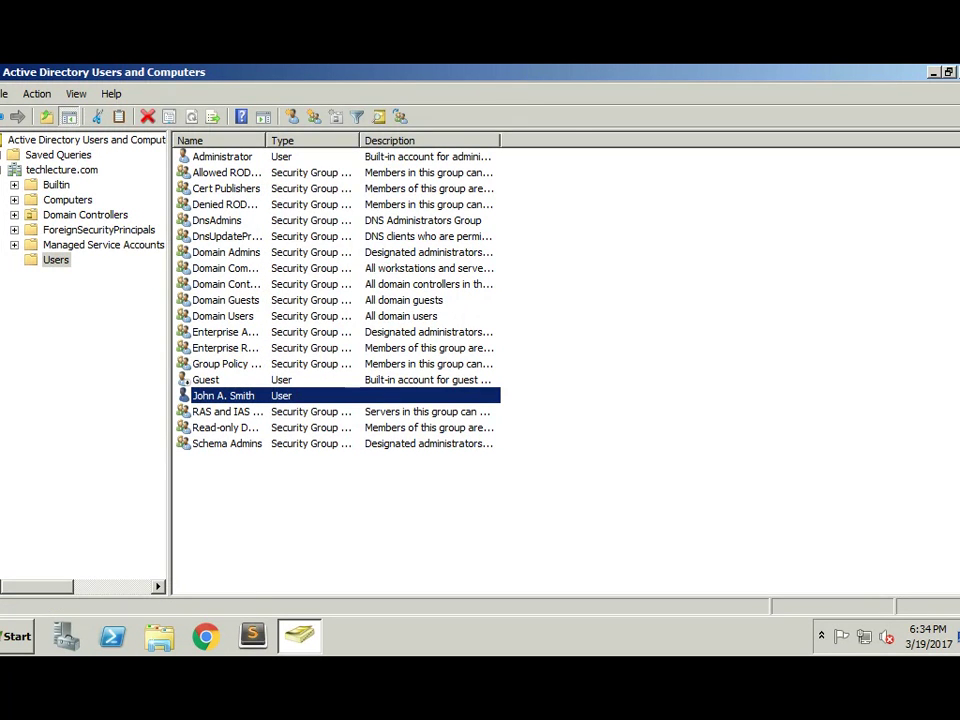
Open the selected user's group memberships and start adding a group by searching for all groups in techlecture.com.
key("Return")
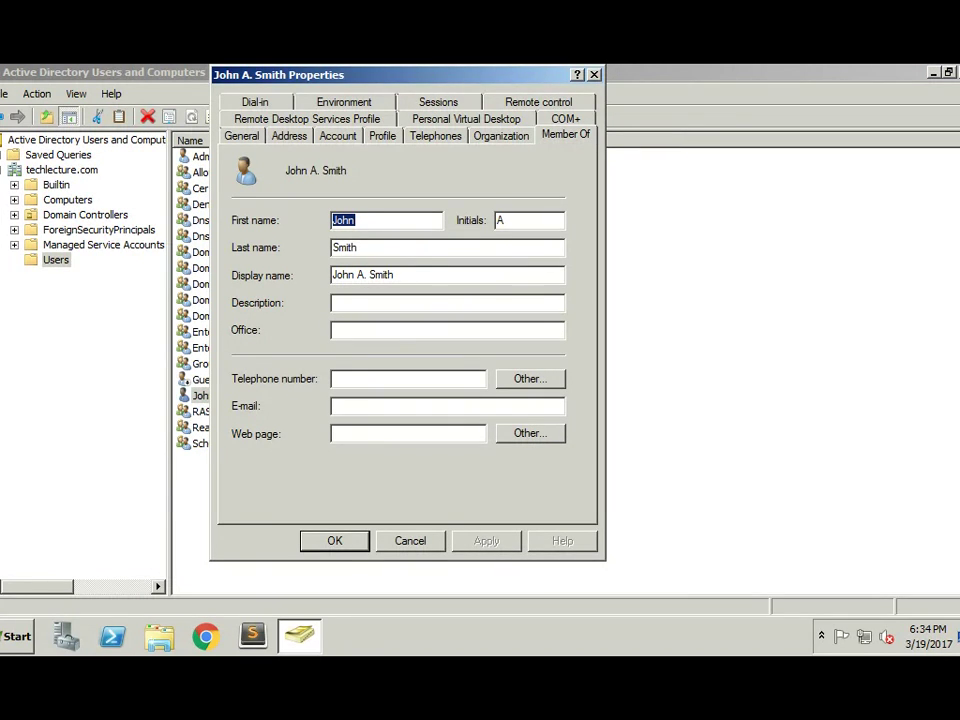
left_click(565, 134)
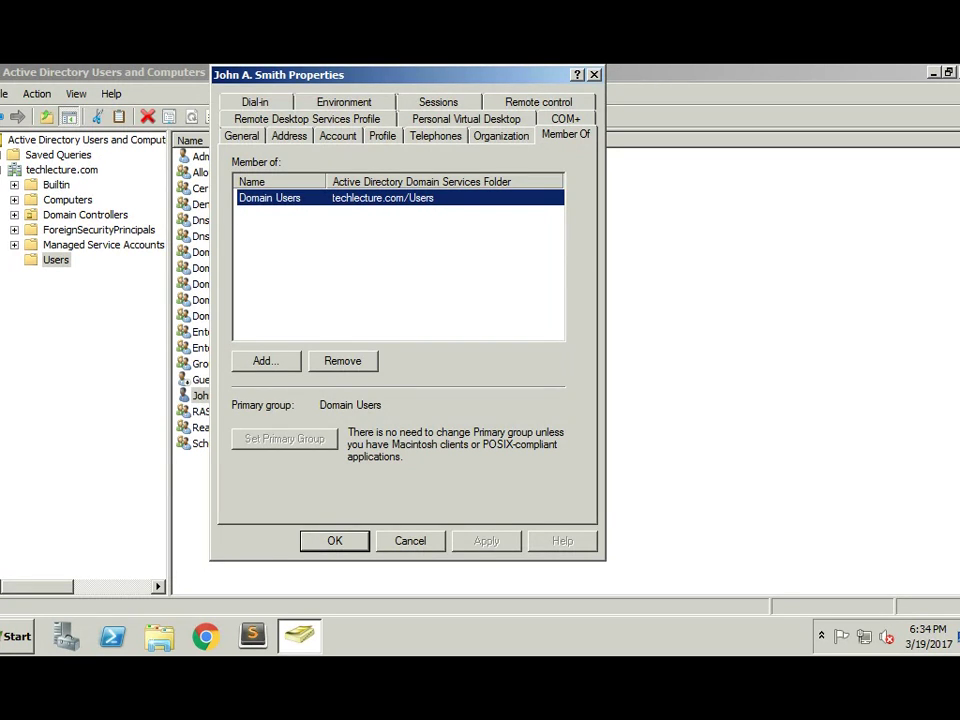
left_click(266, 361)
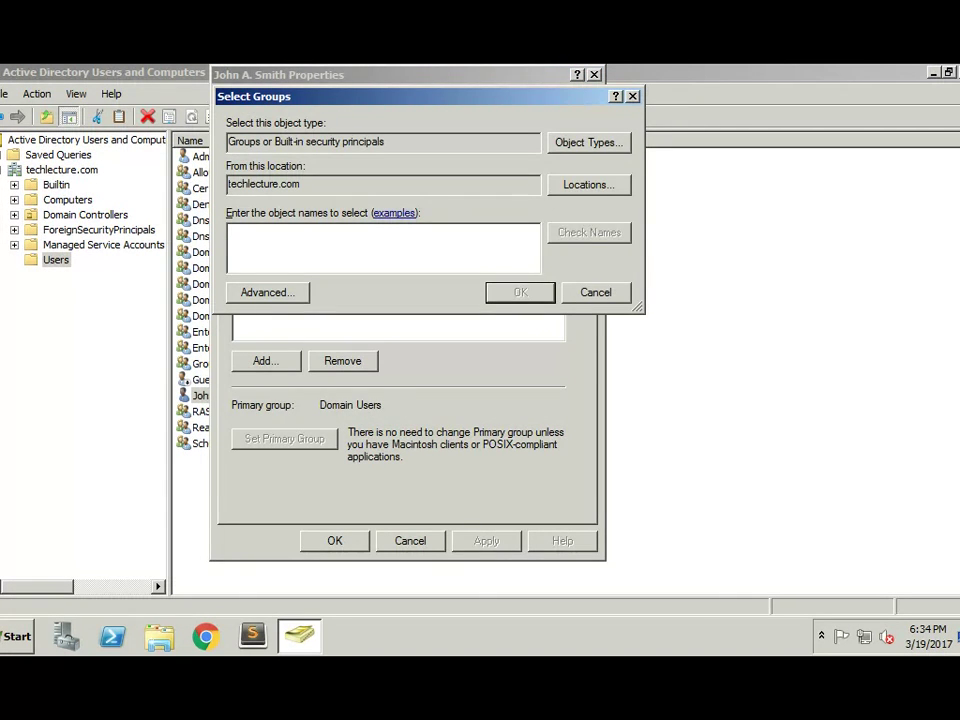
left_click(267, 293)
left_click(654, 248)
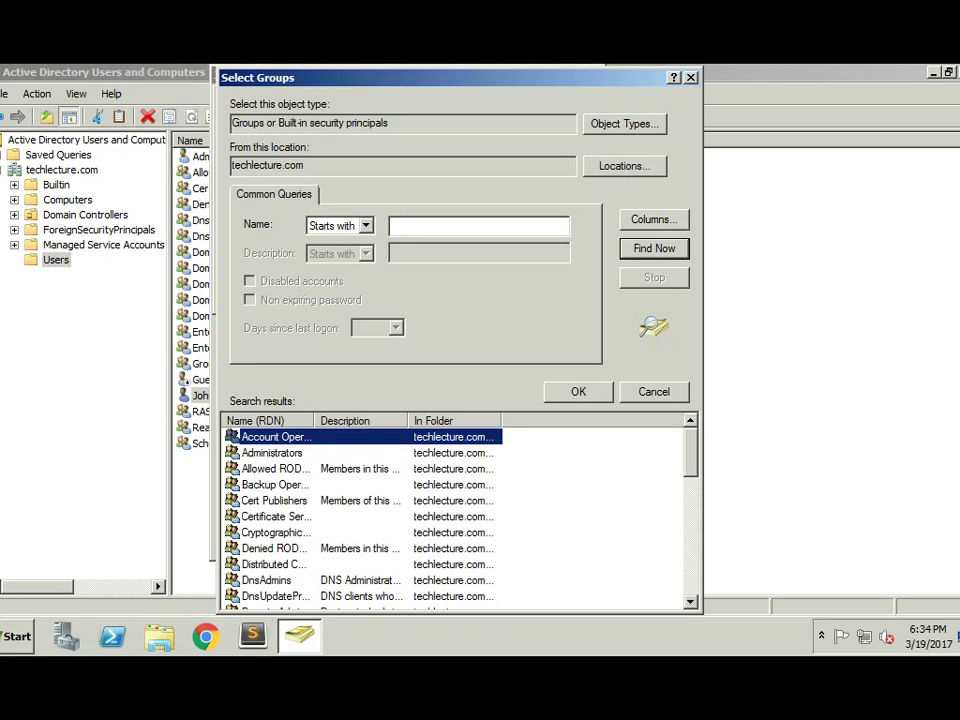
Examine the groups found in the domain and their descriptions, widening the Description column to read them.
left_click_drag(420, 78, 418, 76)
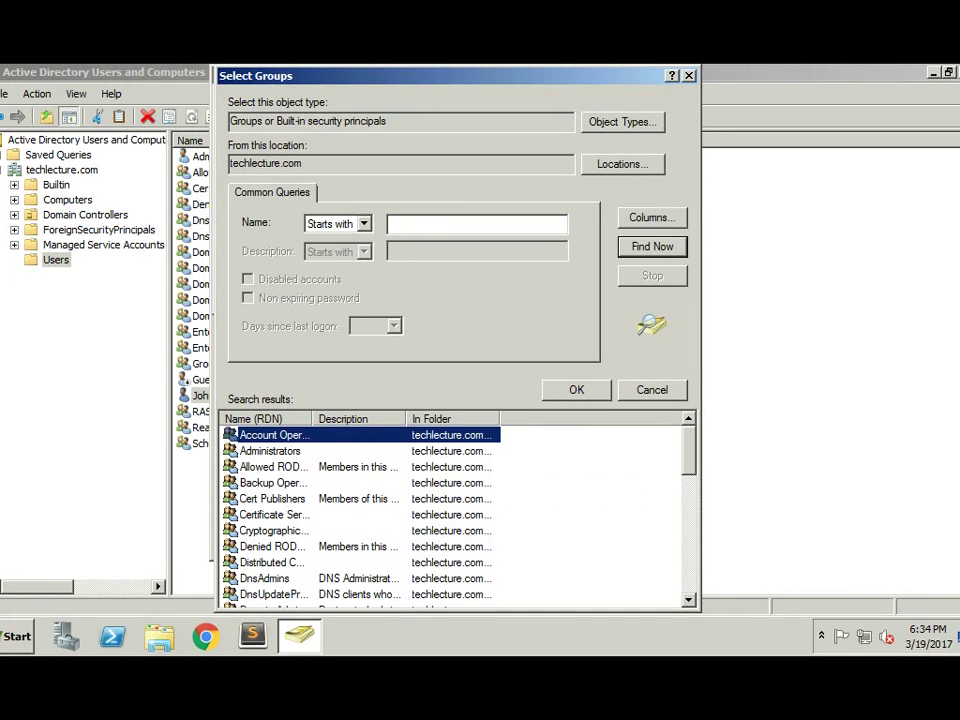
scroll(455, 510, "down", 9)
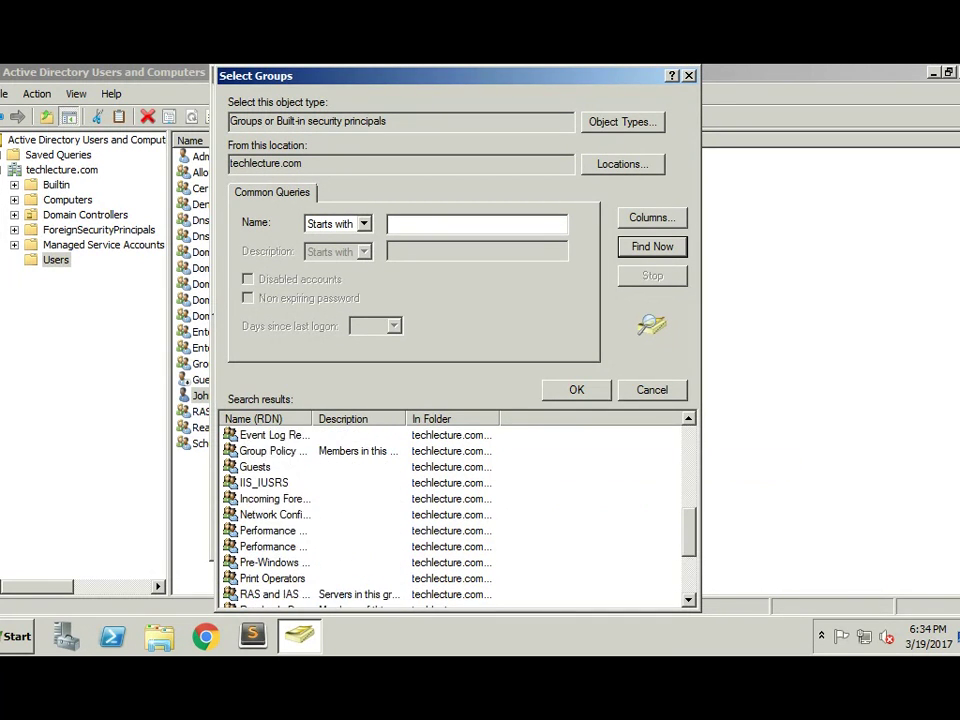
scroll(455, 510, "up", 9)
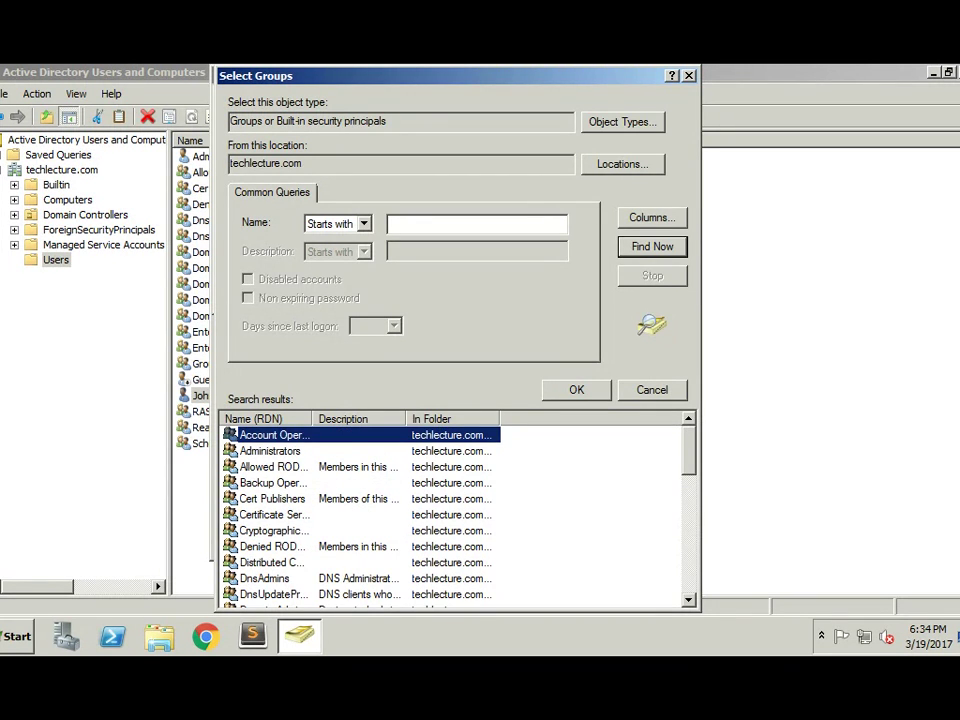
left_click(270, 451)
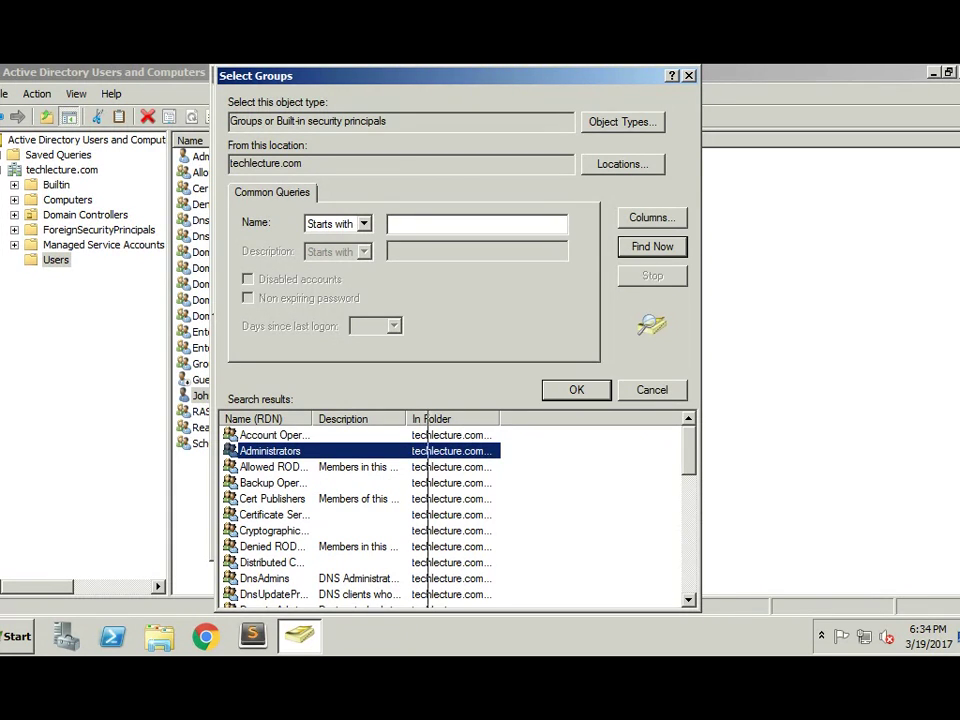
left_click_drag(409, 419, 511, 419)
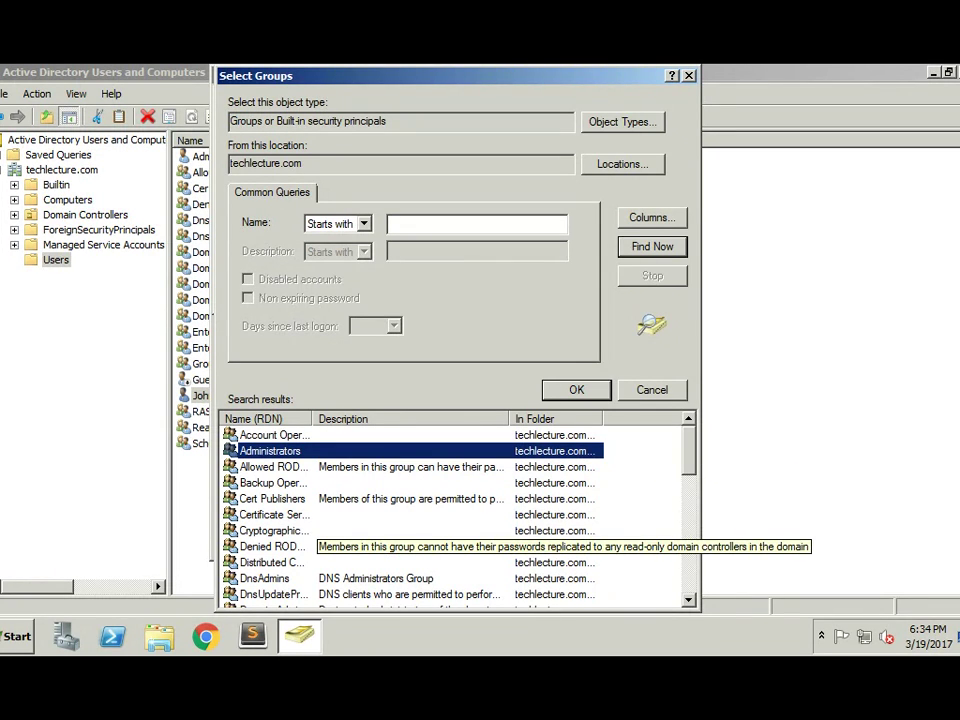
scroll(410, 515, "down", 5)
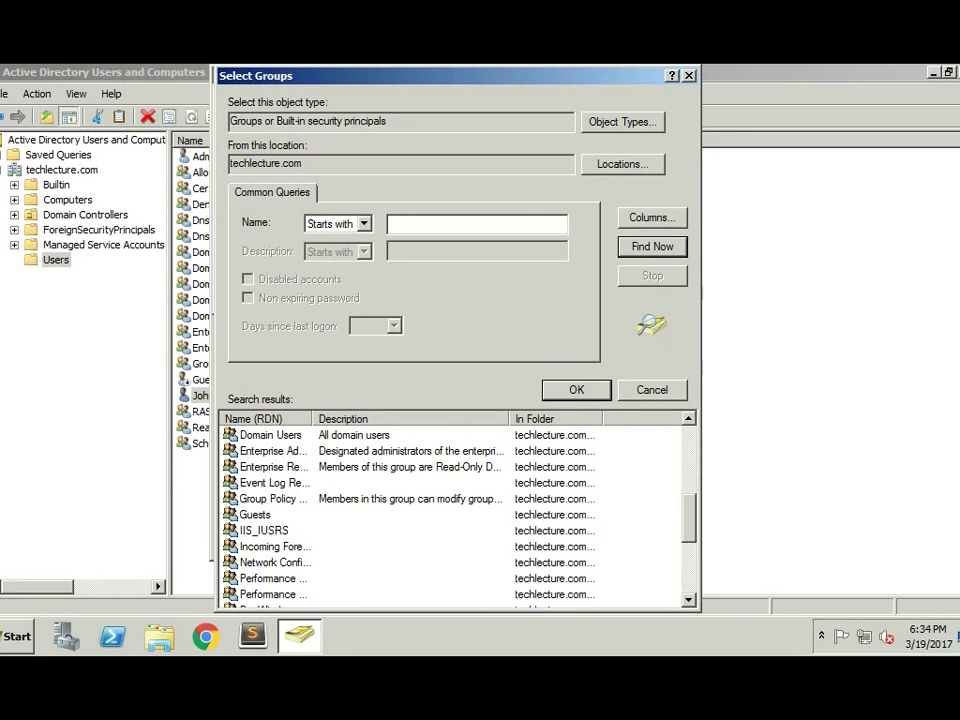
scroll(457, 515, "down", 4)
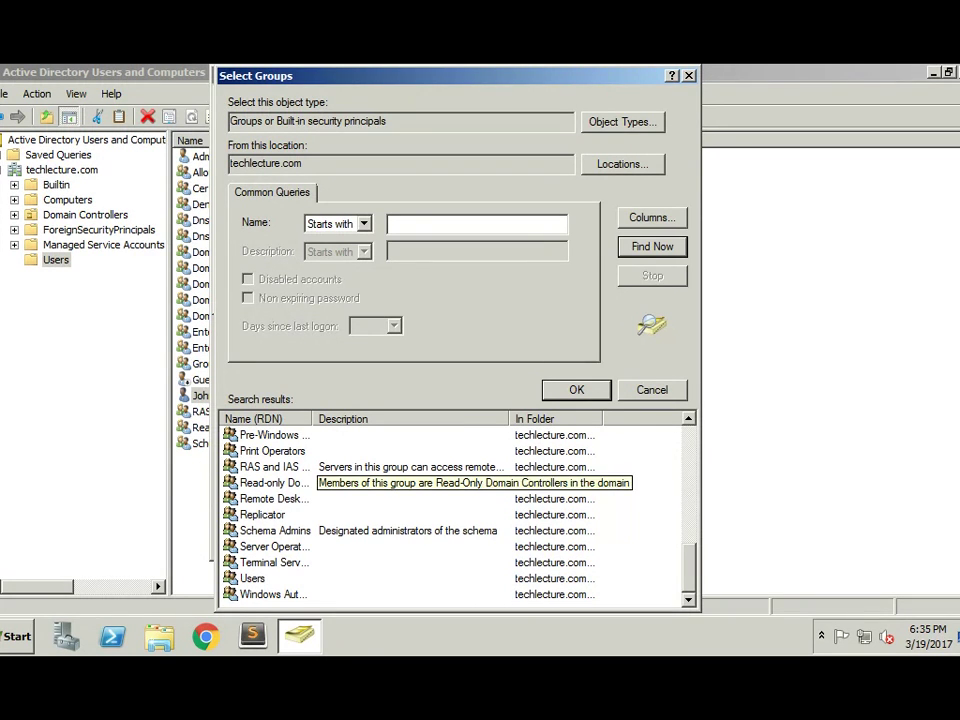
scroll(410, 515, "up", 7)
scroll(275, 468, "up", 2)
Choose Domain Admins from the found groups and add it to the user's group memberships.
left_click(270, 451)
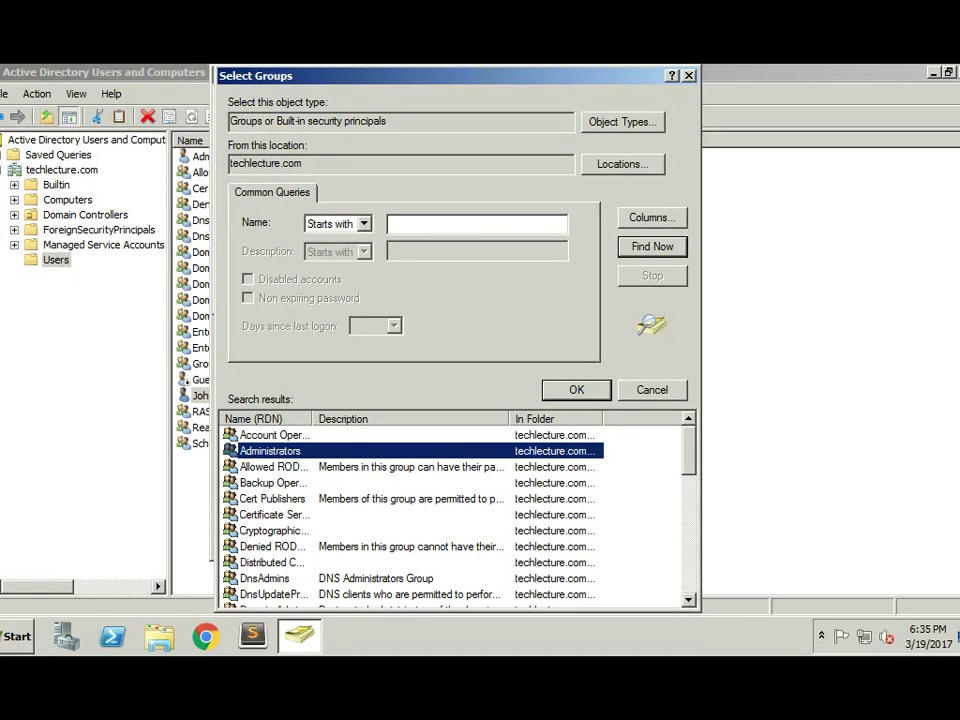
scroll(272, 480, "down", 2)
left_click(273, 515)
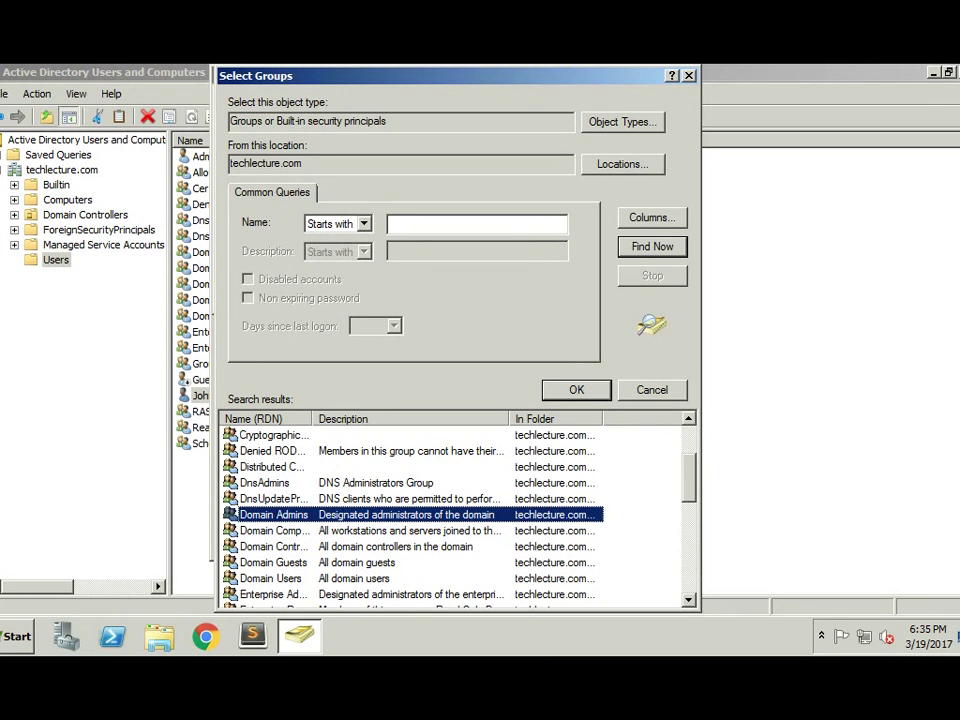
scroll(410, 510, "down", 1)
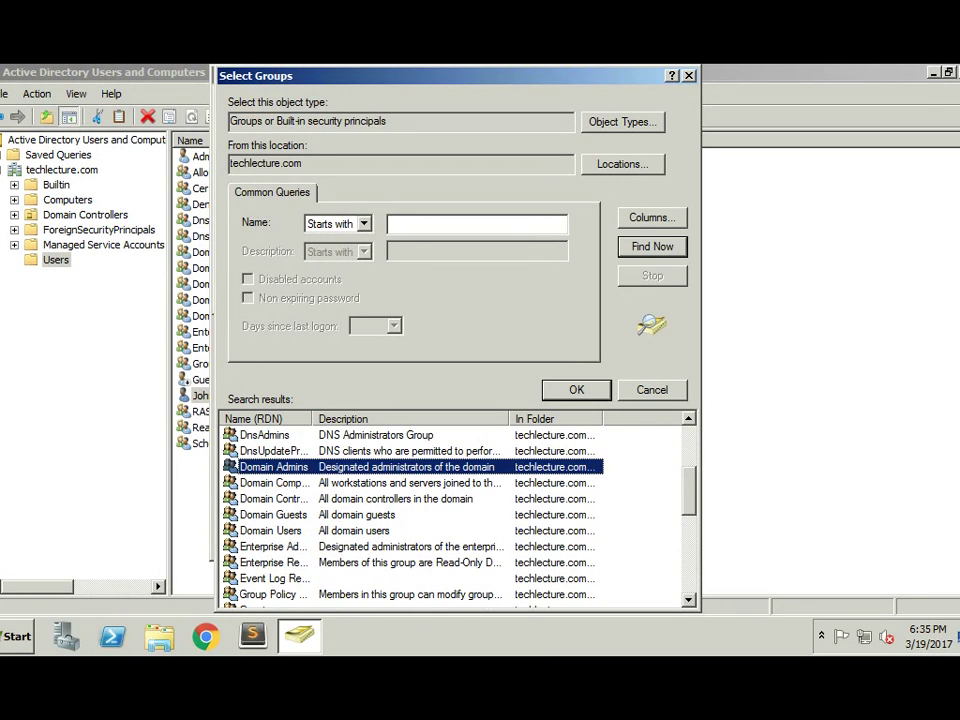
left_click_drag(312, 419, 340, 419)
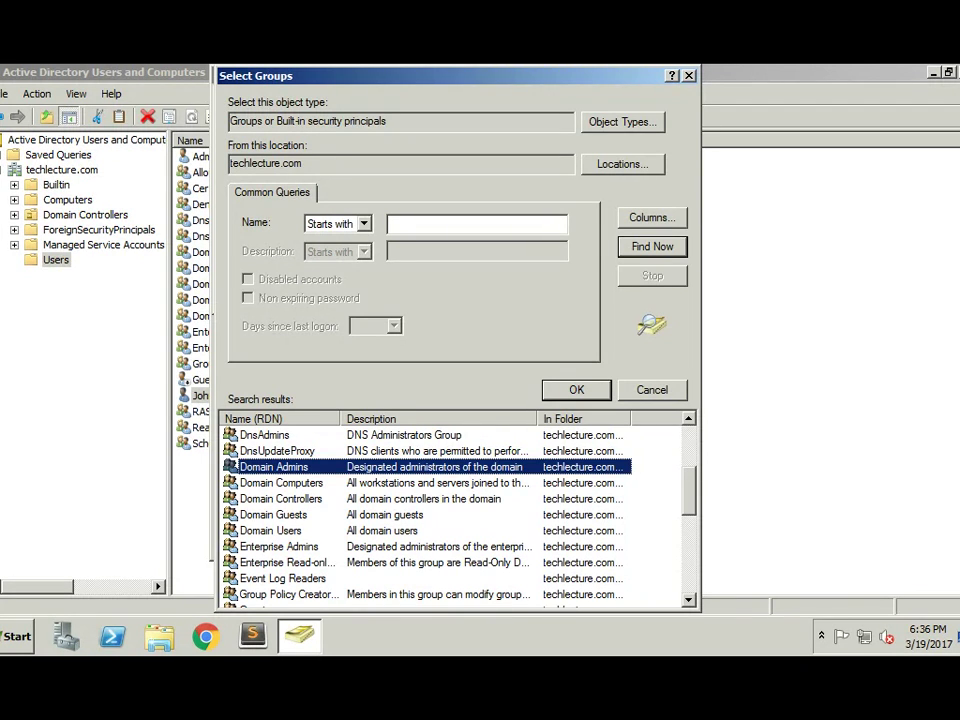
key("Return")
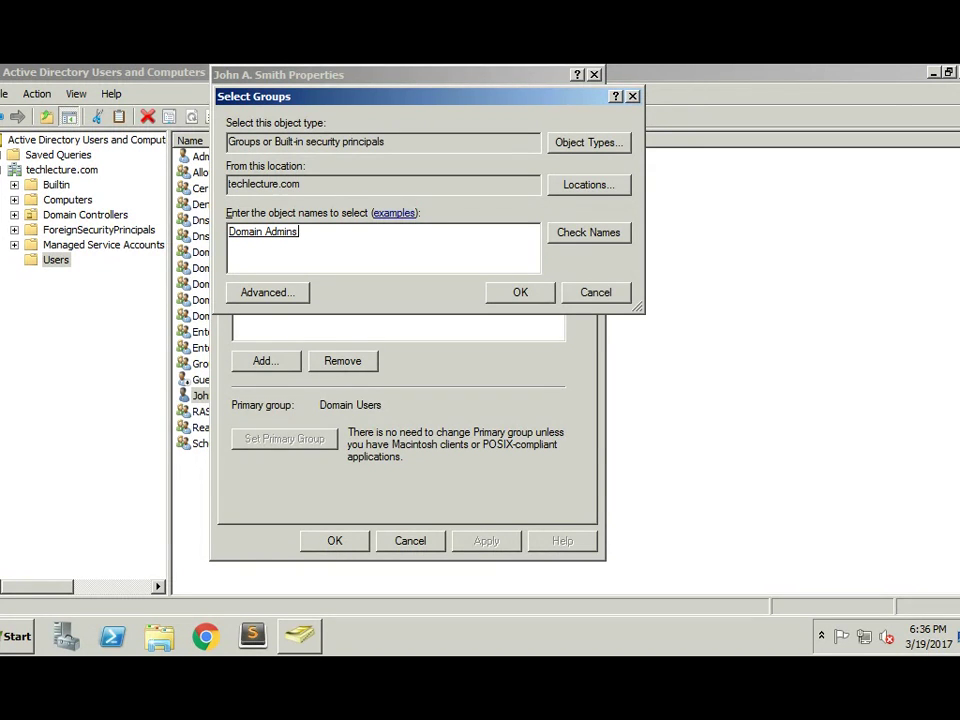
key("Return")
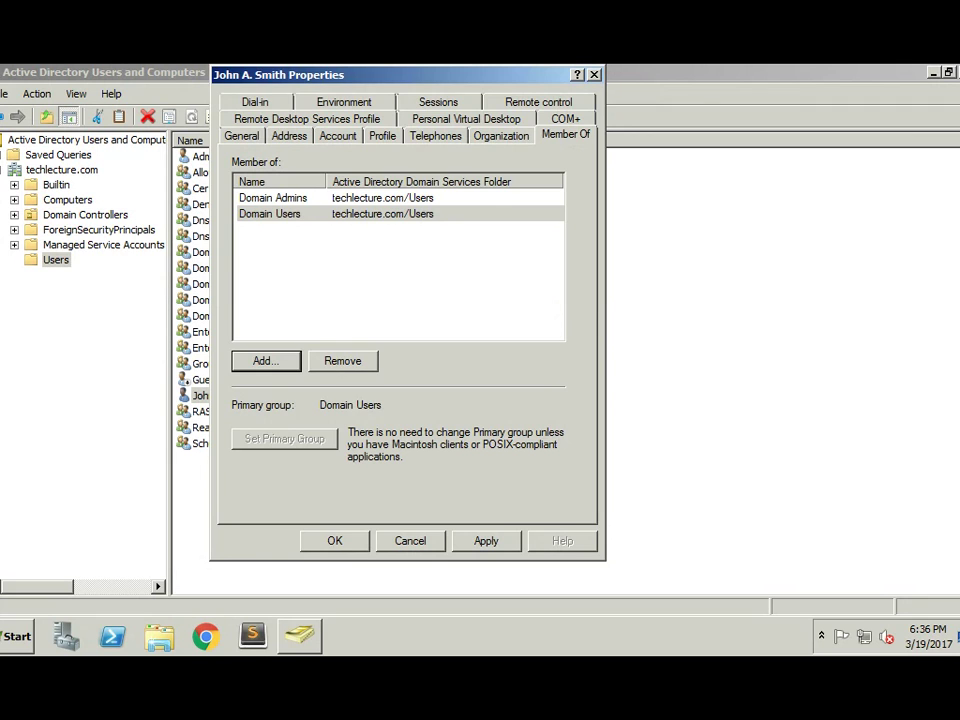
Apply the Domain Admins membership and close the user's properties.
left_click(273, 198)
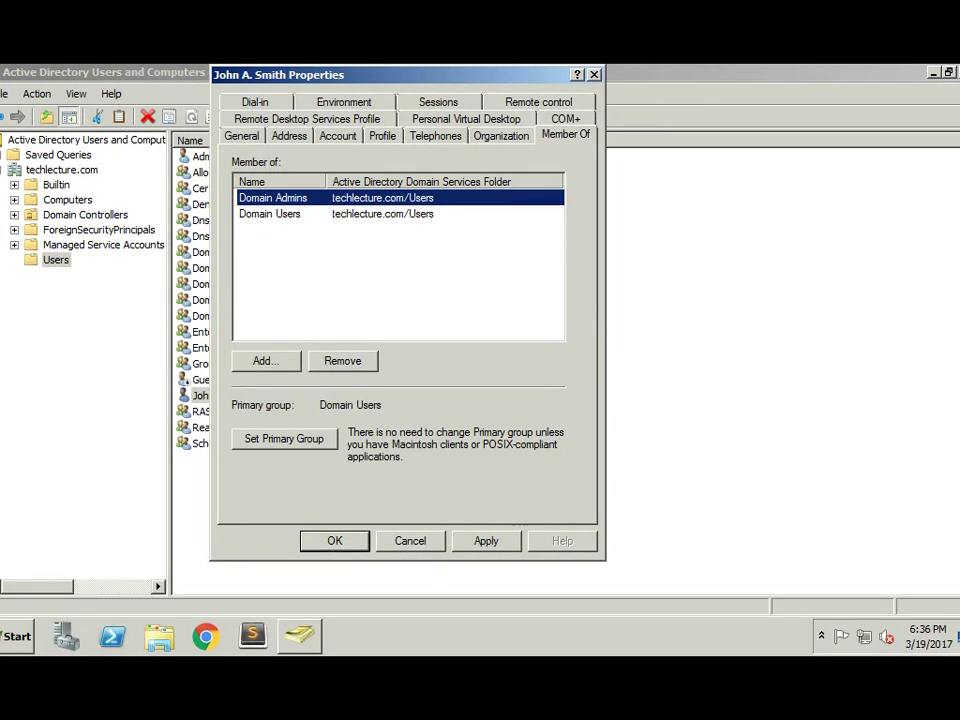
left_click(486, 541)
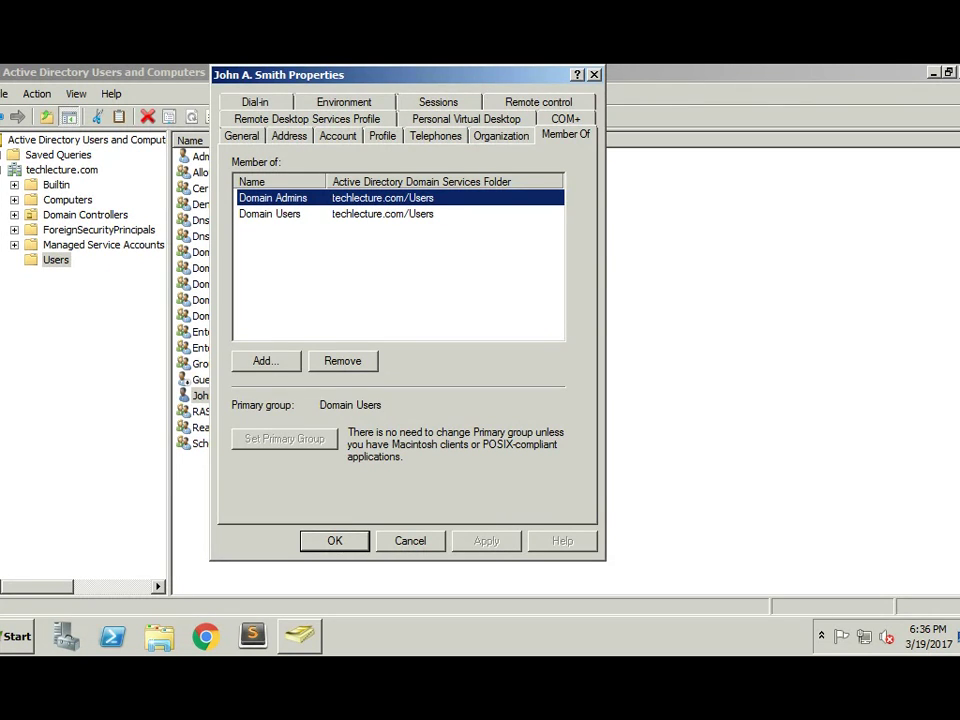
left_click_drag(420, 75, 576, 81)
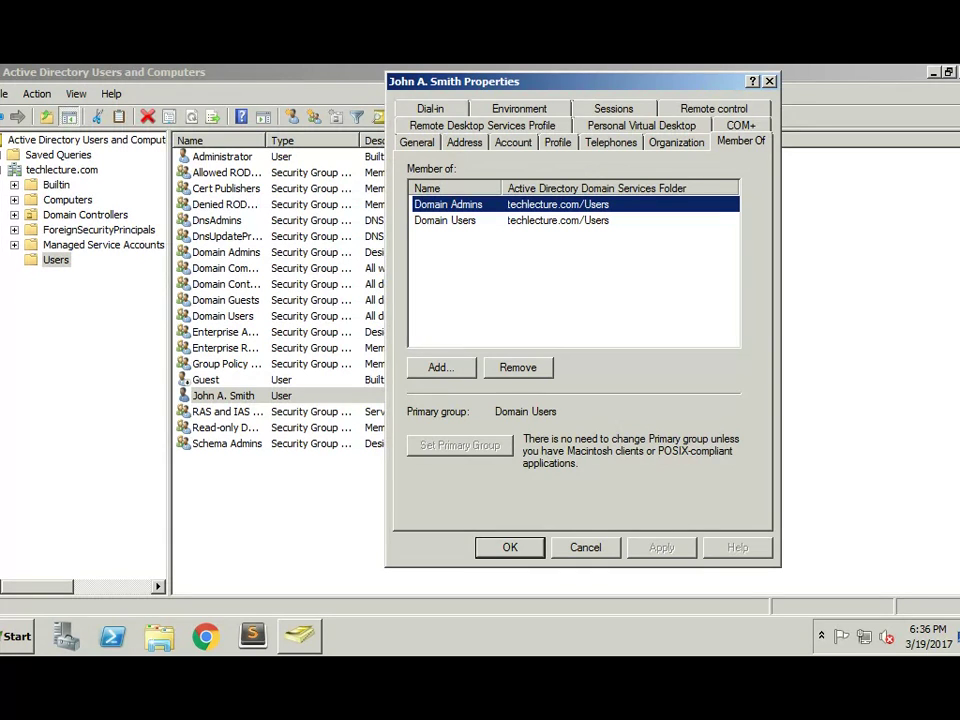
key("Return")
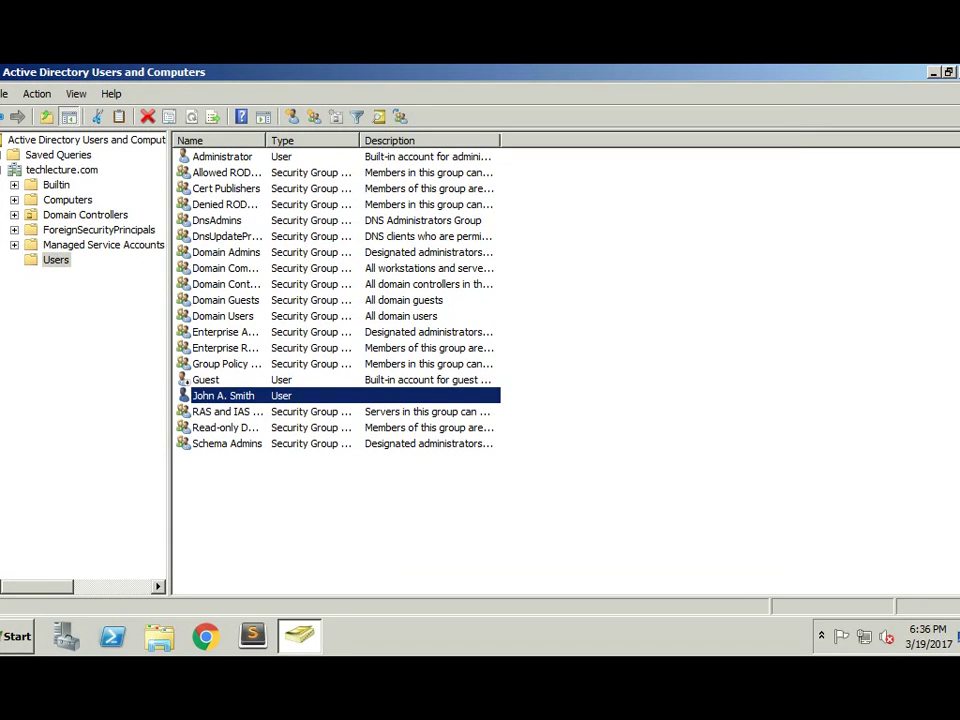